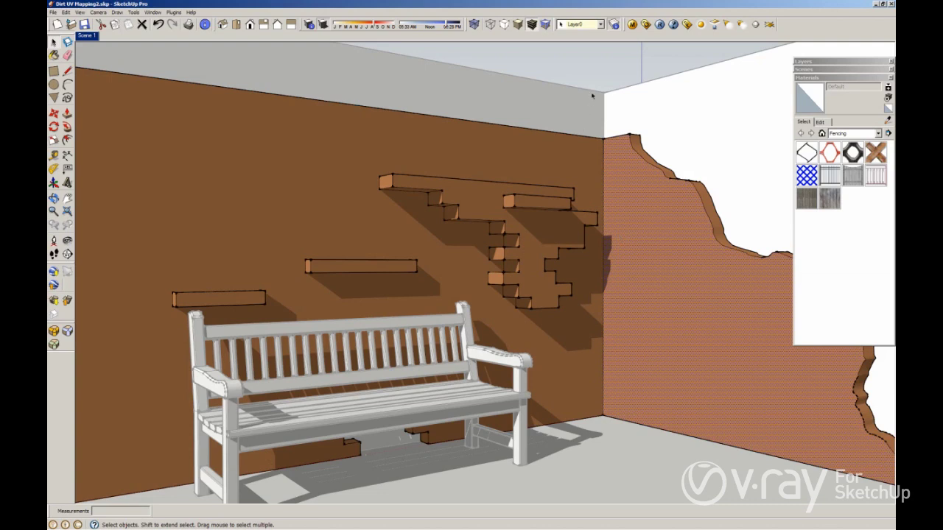
Deselect everything in the viewport so the room's walls show their plain brown colour
{"action": "left_click", "coordinate": [604, 79]}
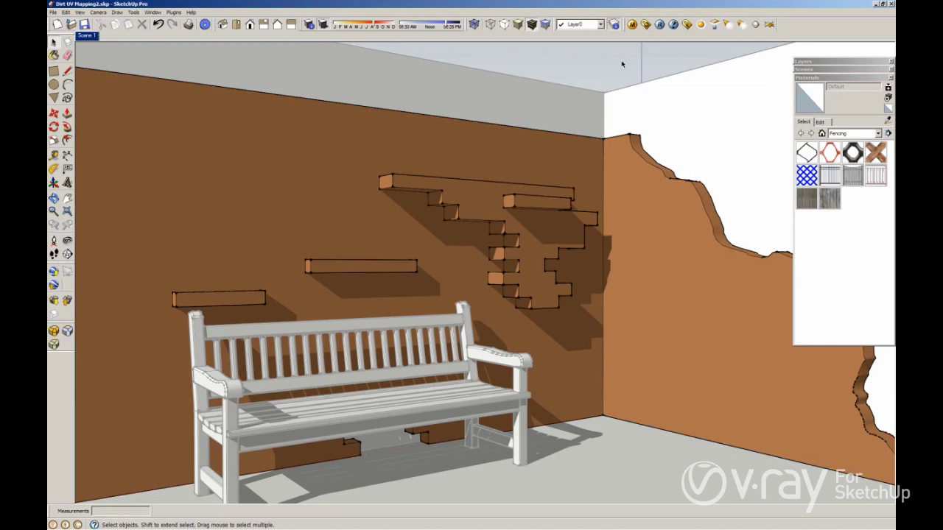
In the V-Ray Material Editor, give the diffuse colour a TexDirt map
{"action": "left_click", "coordinate": [631, 25]}
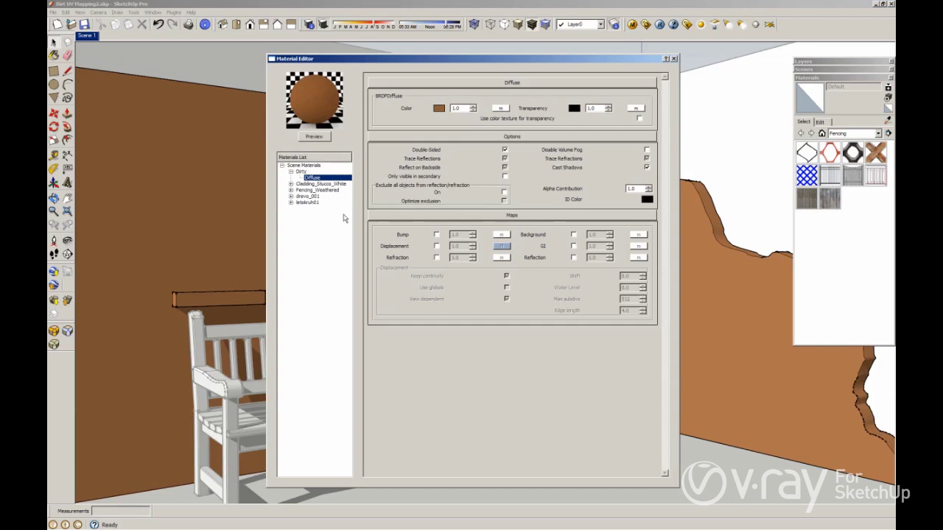
{"action": "left_click", "coordinate": [501, 109]}
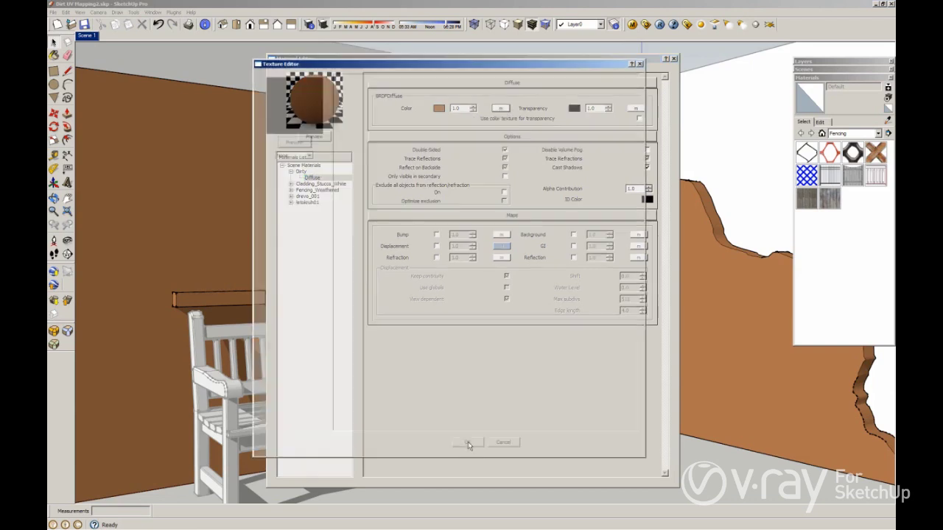
{"action": "left_click", "coordinate": [309, 156]}
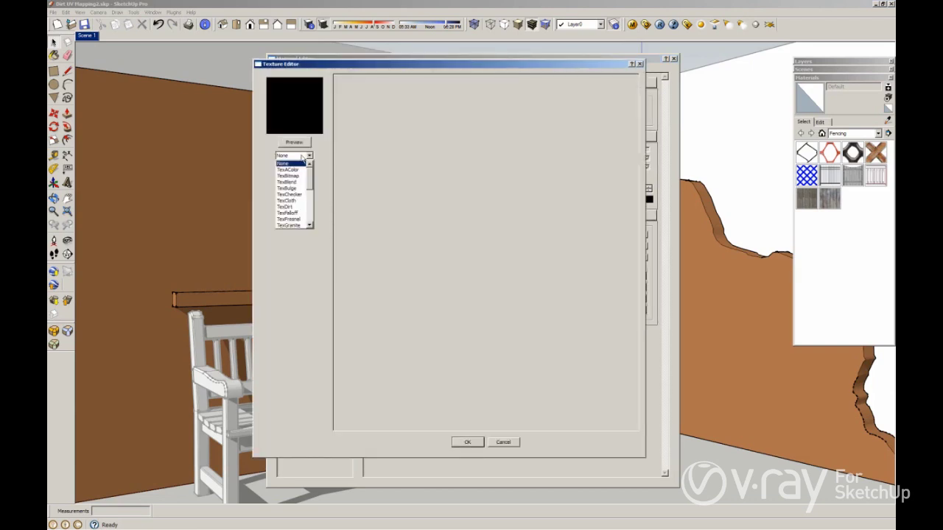
{"action": "left_click", "coordinate": [285, 207]}
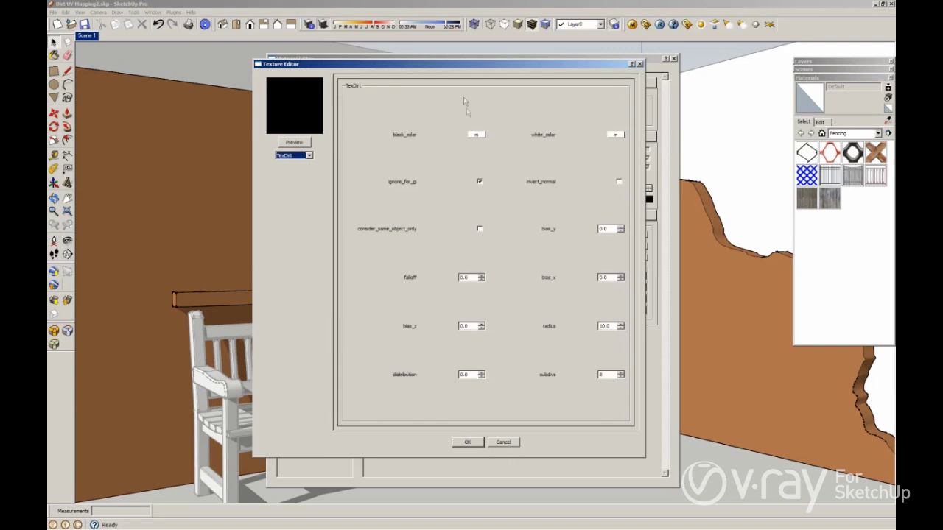
Map the dirt's black colour with a TexBitmap loading Dirtmapping.jpg
{"action": "left_click", "coordinate": [474, 136]}
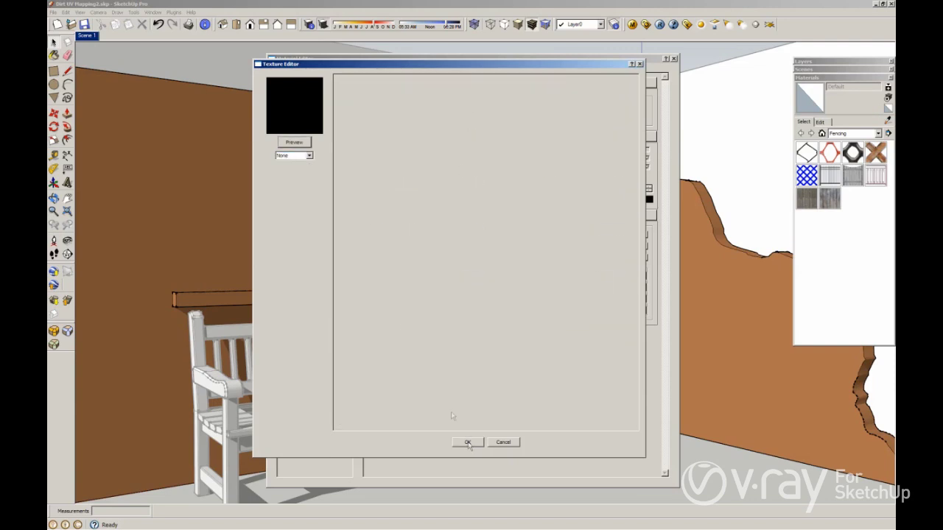
{"action": "left_click", "coordinate": [294, 157]}
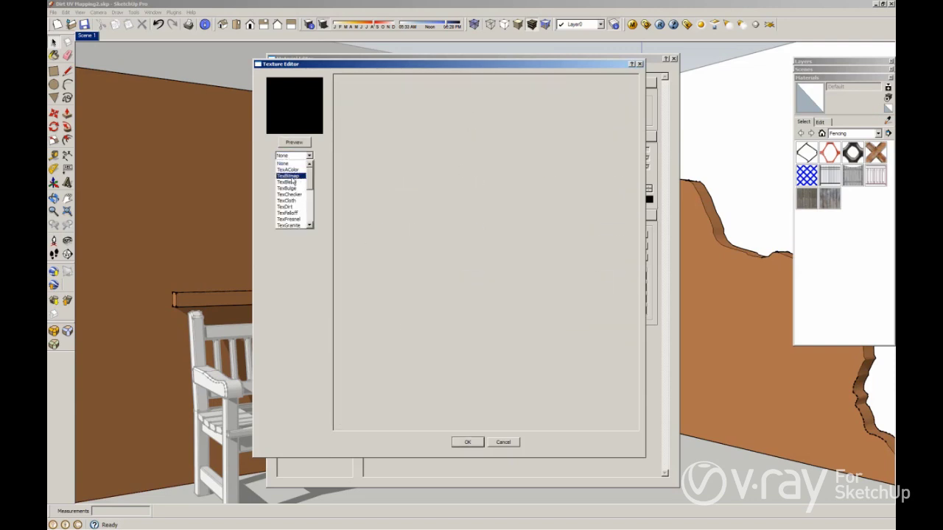
{"action": "left_click", "coordinate": [501, 211]}
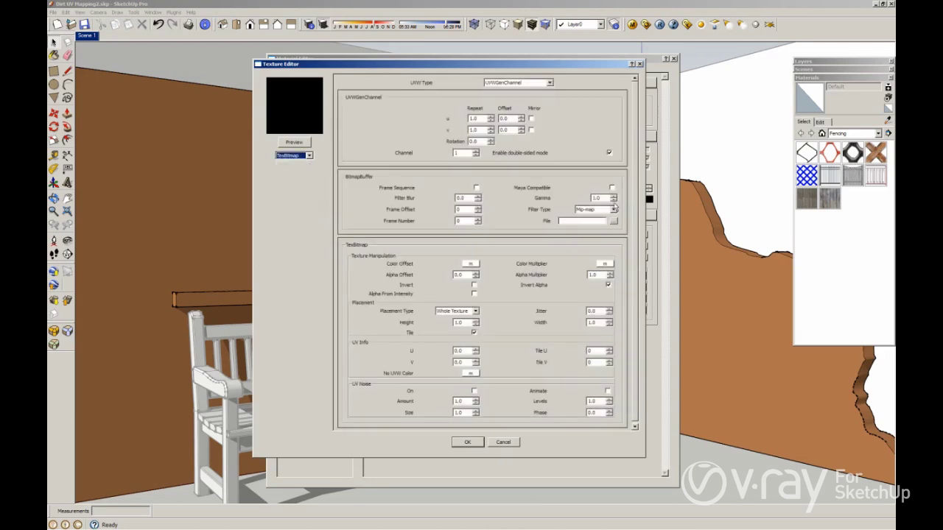
{"action": "left_click", "coordinate": [619, 219]}
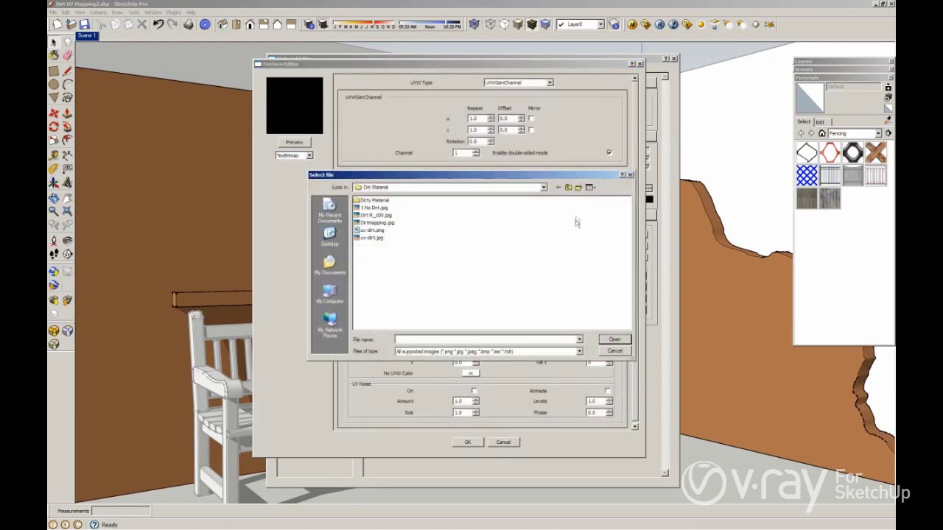
{"action": "left_click", "coordinate": [590, 187]}
{"action": "left_click", "coordinate": [596, 205]}
{"action": "left_click", "coordinate": [590, 187]}
{"action": "left_click", "coordinate": [598, 197]}
{"action": "left_click", "coordinate": [584, 231]}
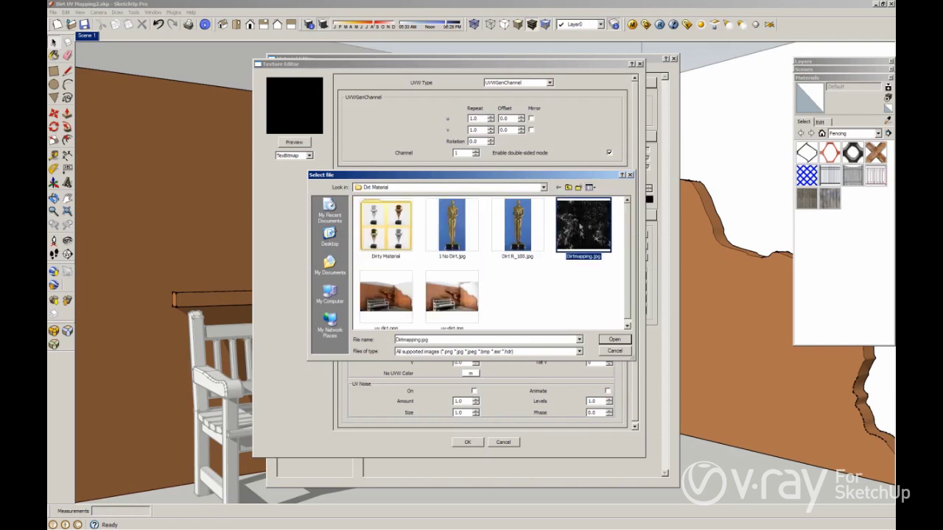
{"action": "left_click", "coordinate": [613, 340]}
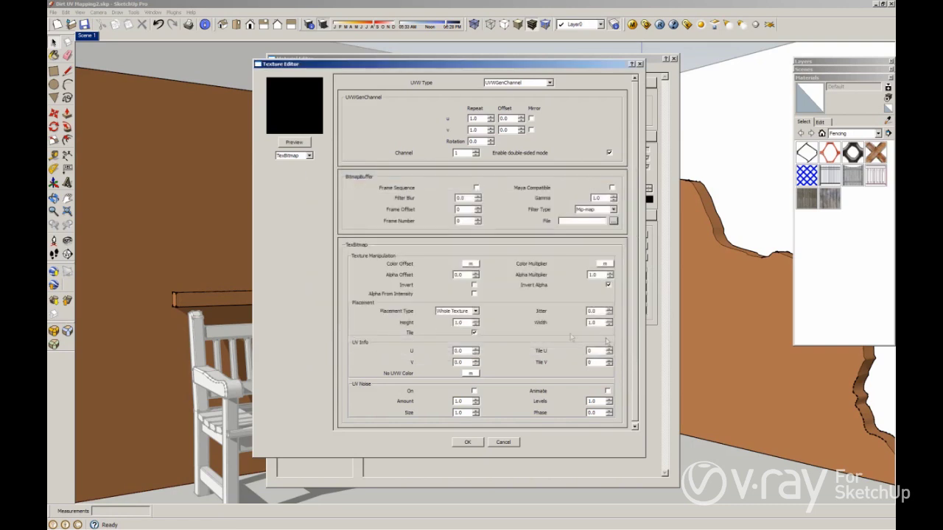
Accept the bitmap, then set the dirt's white colour to a brown TexAColor
{"action": "left_click", "coordinate": [467, 442]}
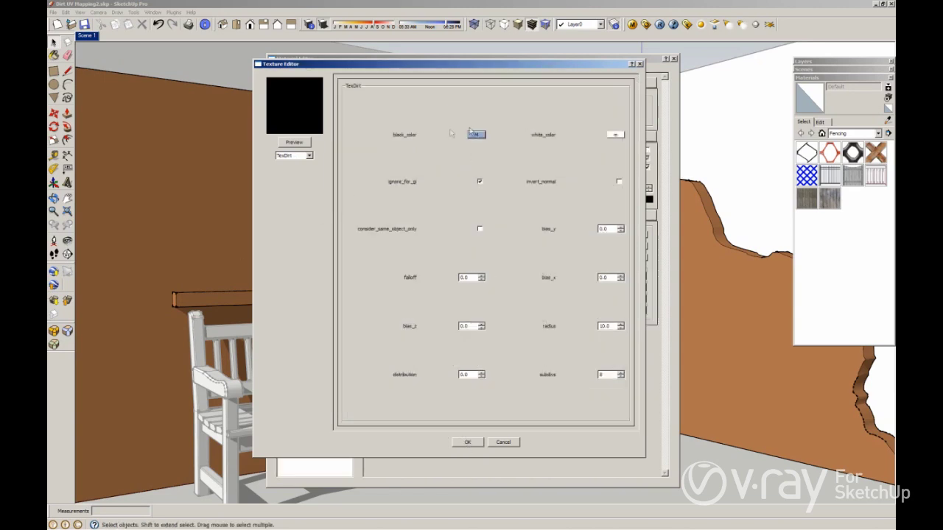
{"action": "left_click", "coordinate": [617, 135]}
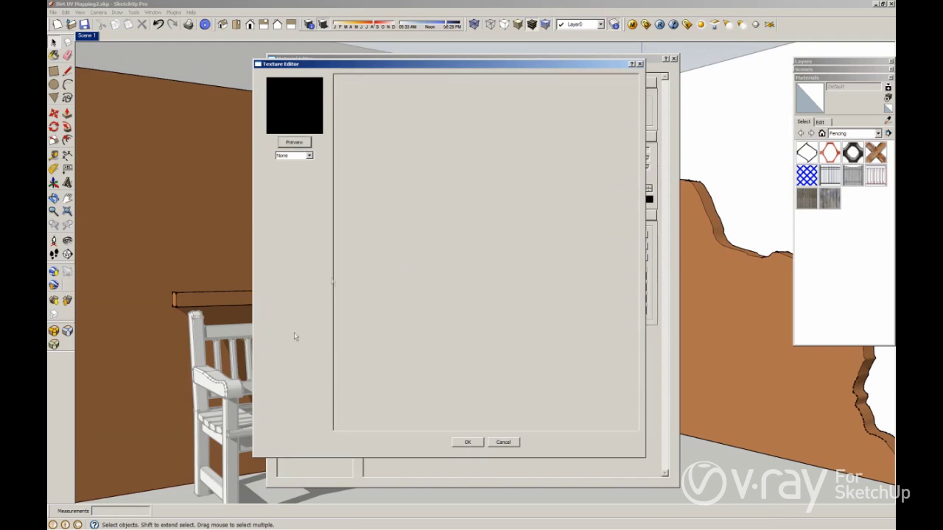
{"action": "left_click", "coordinate": [302, 156]}
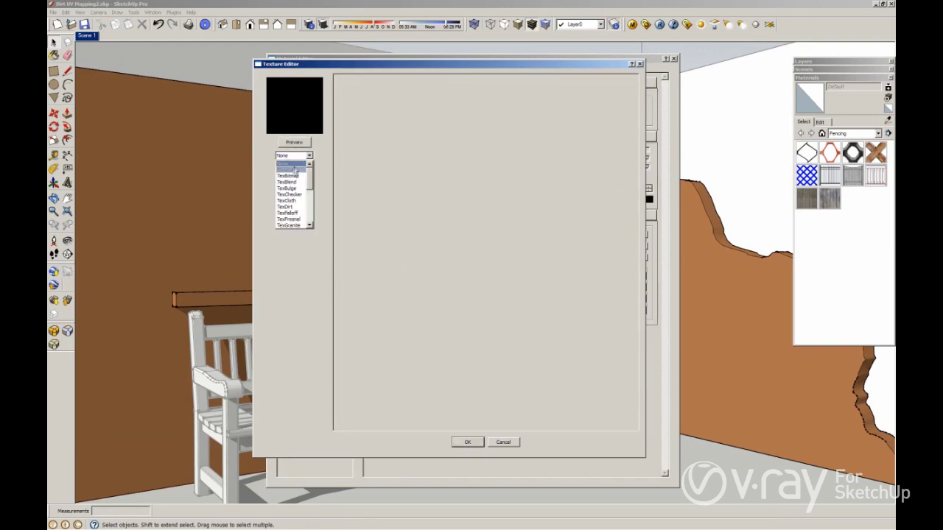
{"action": "key", "text": "Return"}
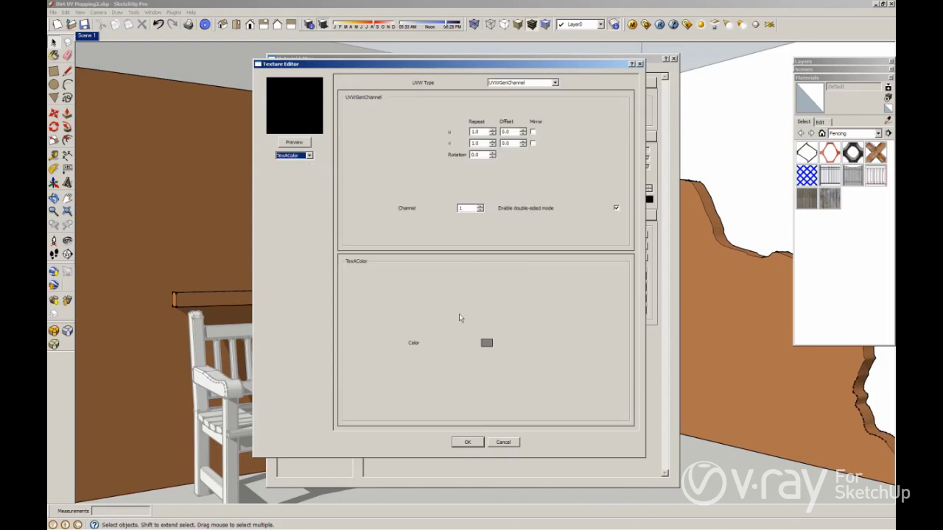
{"action": "left_click", "coordinate": [486, 343]}
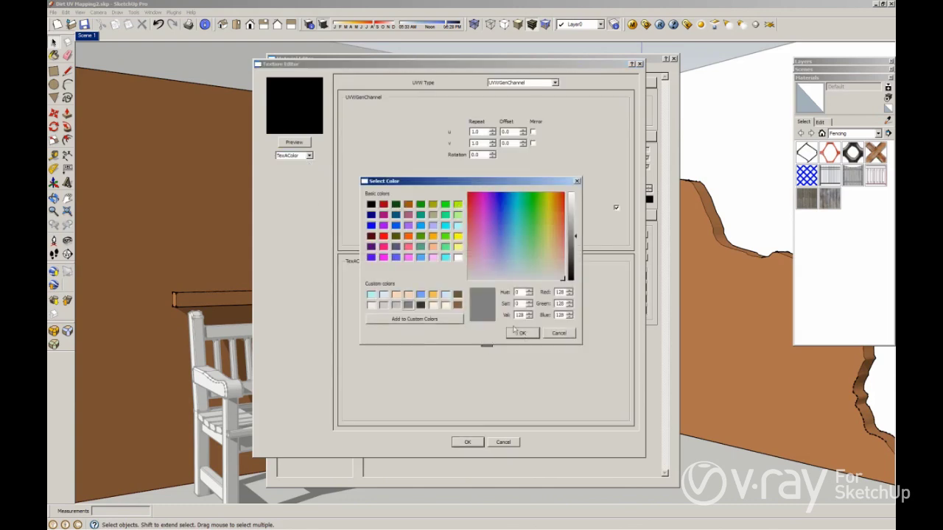
{"action": "left_click", "coordinate": [458, 306]}
{"action": "left_click", "coordinate": [522, 333]}
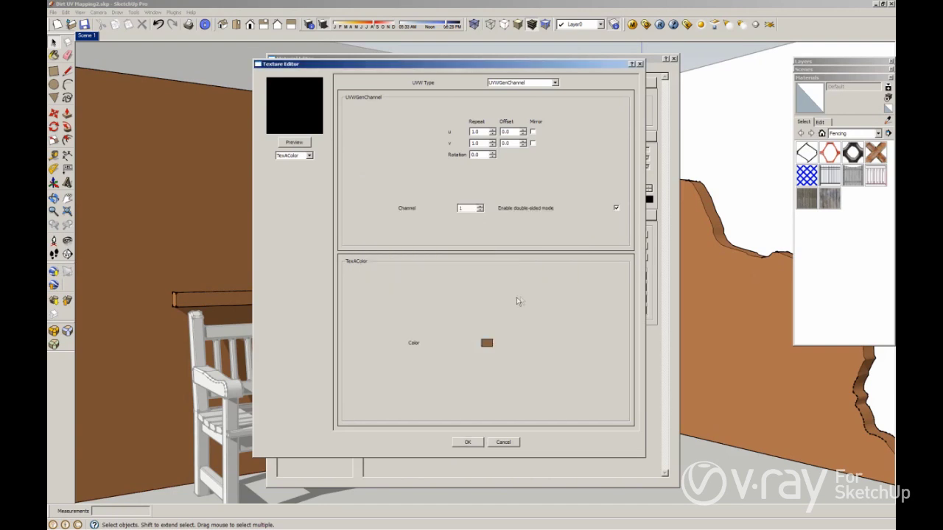
{"action": "left_click", "coordinate": [469, 441]}
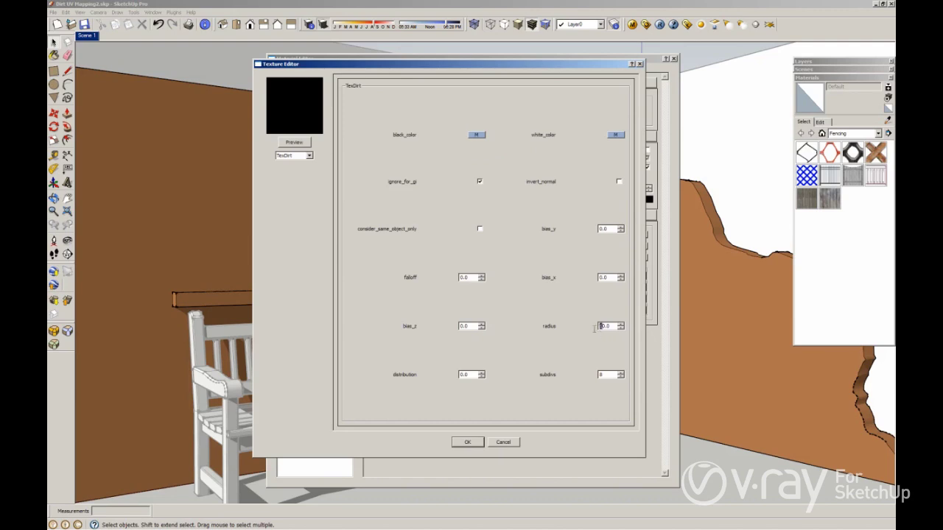
Set the TexDirt distribution to 1.0 and subdivs to 16, then confirm
{"action": "double_click", "coordinate": [463, 375]}
{"action": "double_click", "coordinate": [601, 375]}
{"action": "type", "text": "16"}
{"action": "left_click", "coordinate": [466, 443]}
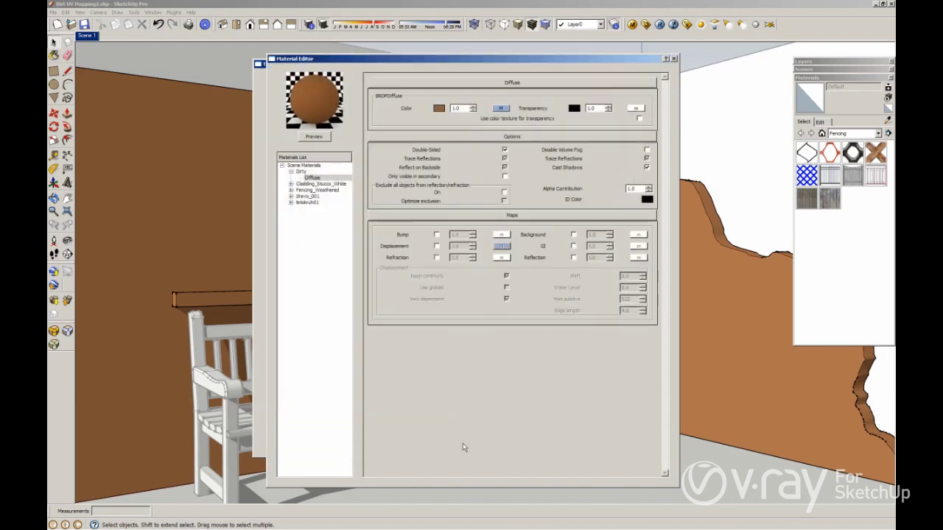
Select the Dirty material, refresh its preview, and render the room with V-Ray
{"action": "left_click", "coordinate": [301, 171]}
{"action": "left_click", "coordinate": [314, 136]}
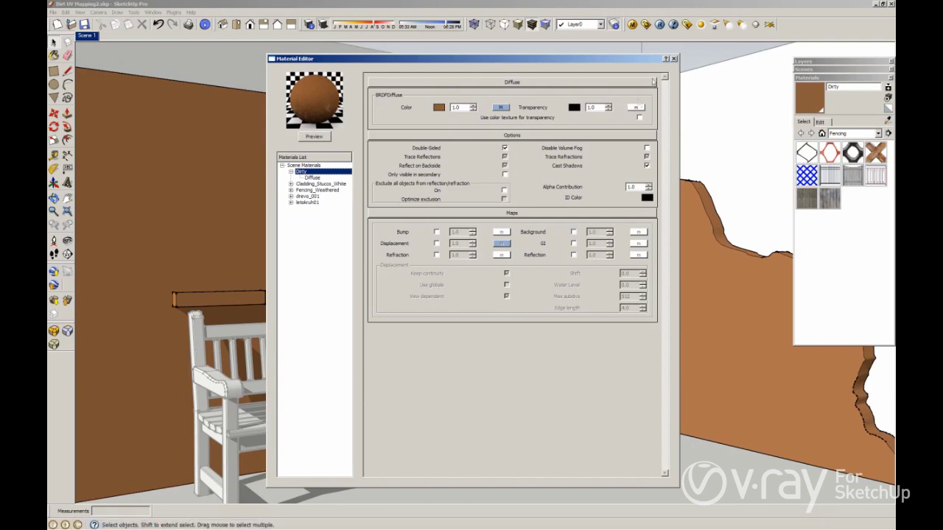
{"action": "left_click", "coordinate": [660, 25]}
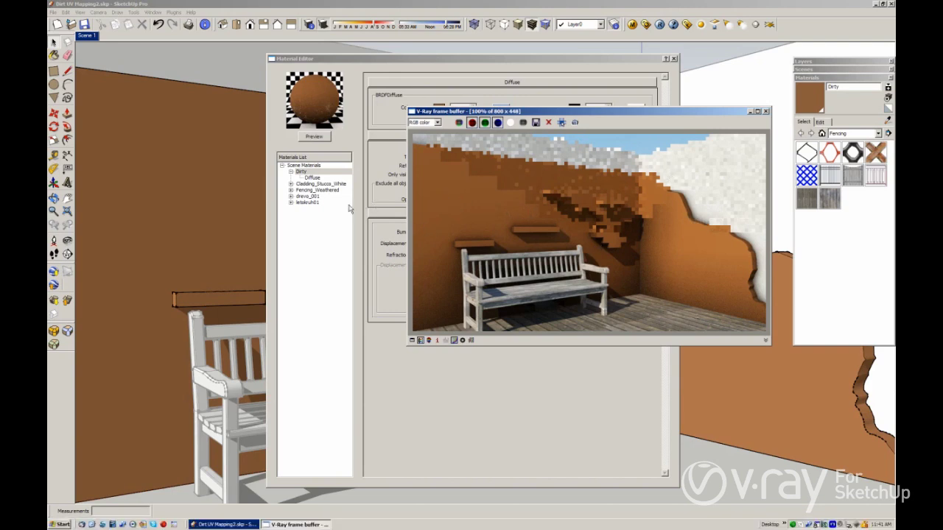
Add a Diffuse1 layer to the Dirty material and drag it above the Diffuse layer
{"action": "left_click", "coordinate": [312, 174]}
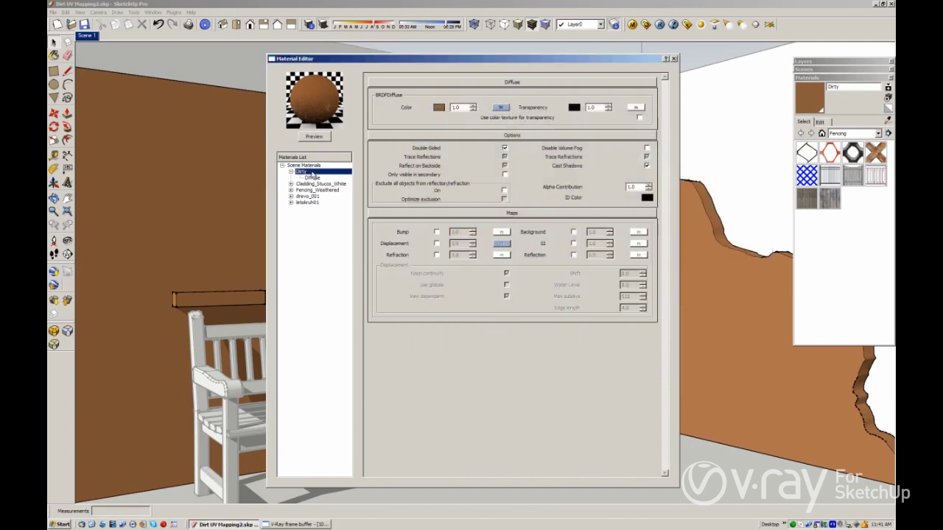
{"action": "right_click", "coordinate": [312, 174]}
{"action": "mouse_move", "coordinate": [354, 177]}
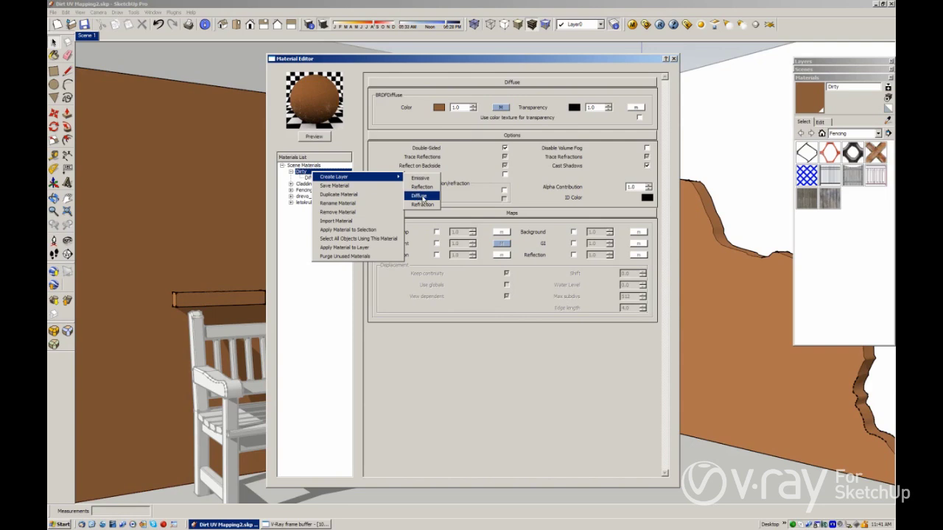
{"action": "left_click", "coordinate": [420, 196]}
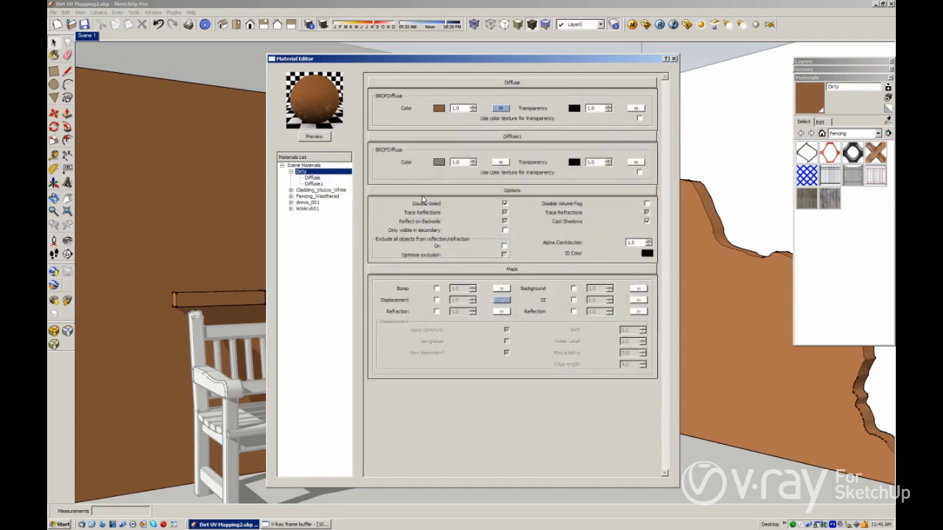
{"action": "left_click", "coordinate": [315, 184]}
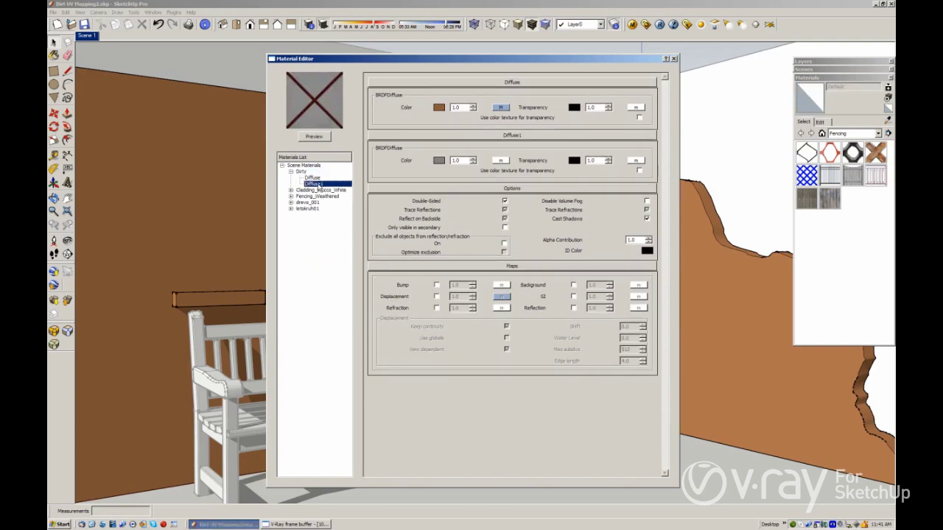
{"action": "left_click_drag", "start_coordinate": [318, 189], "coordinate": [321, 179]}
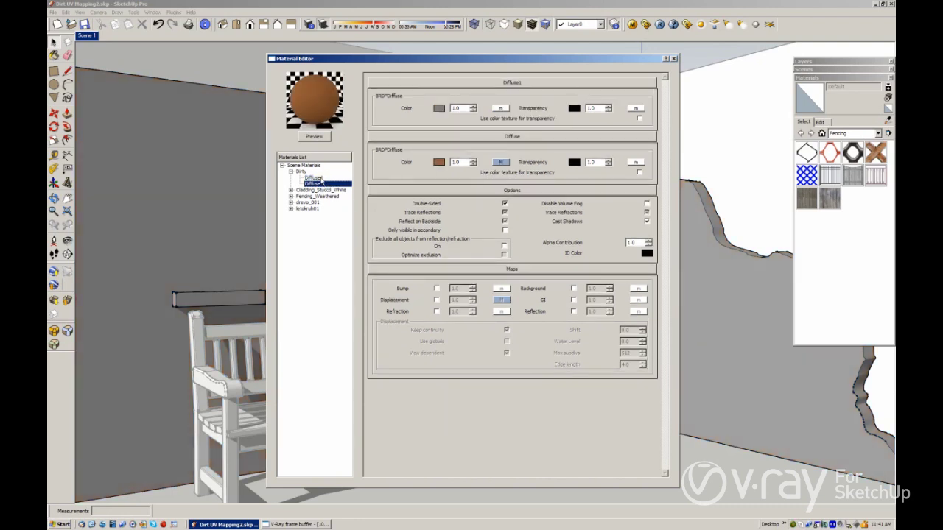
Map Diffuse1's colour with a TexBitmap of Dirtmapping.jpg, then close the Material Editor
{"action": "left_click", "coordinate": [502, 108]}
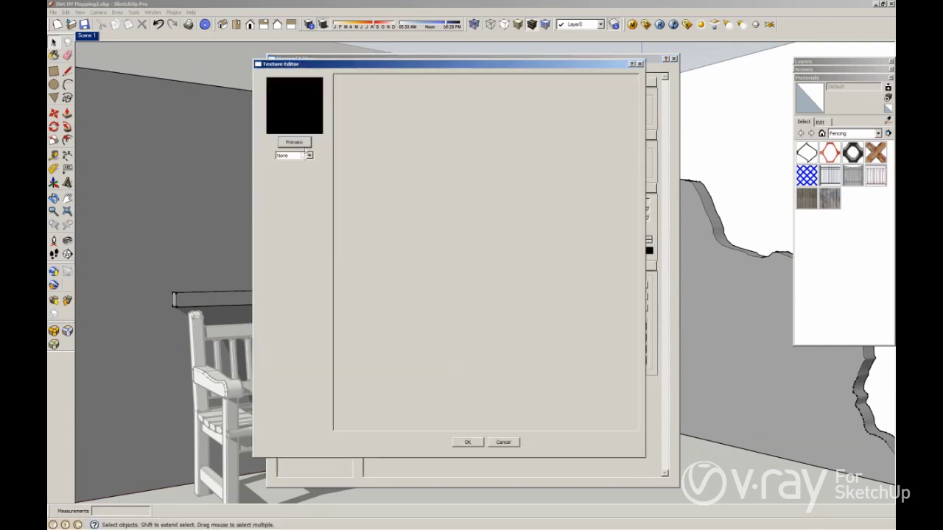
{"action": "left_click", "coordinate": [300, 156]}
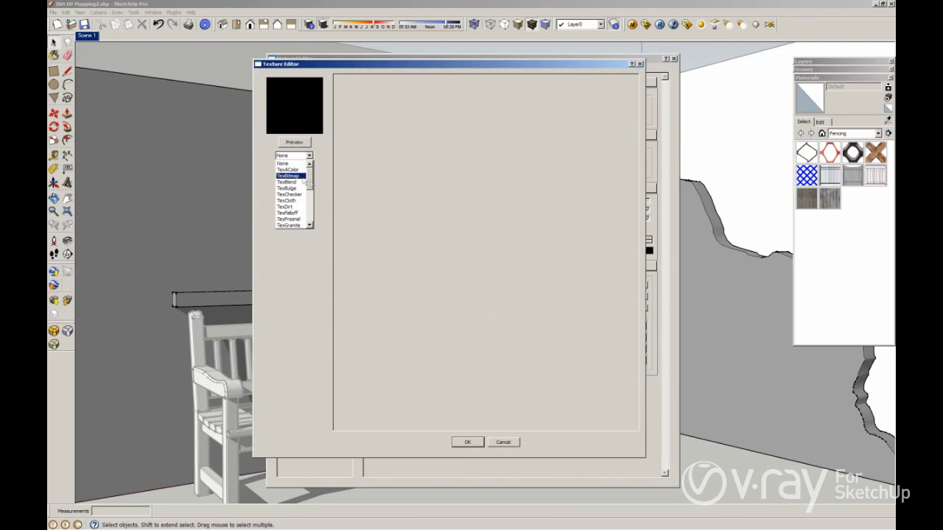
{"action": "left_click", "coordinate": [443, 227]}
{"action": "left_click", "coordinate": [614, 222]}
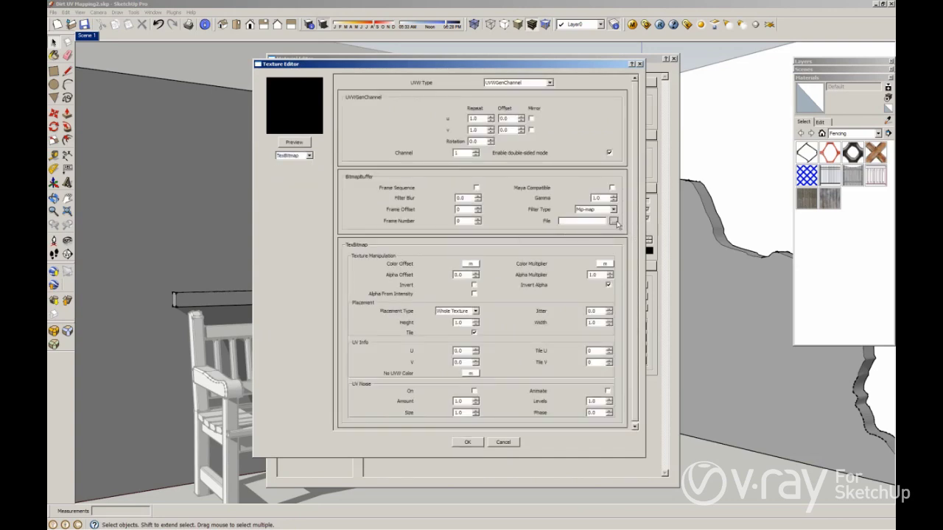
{"action": "left_click", "coordinate": [375, 222]}
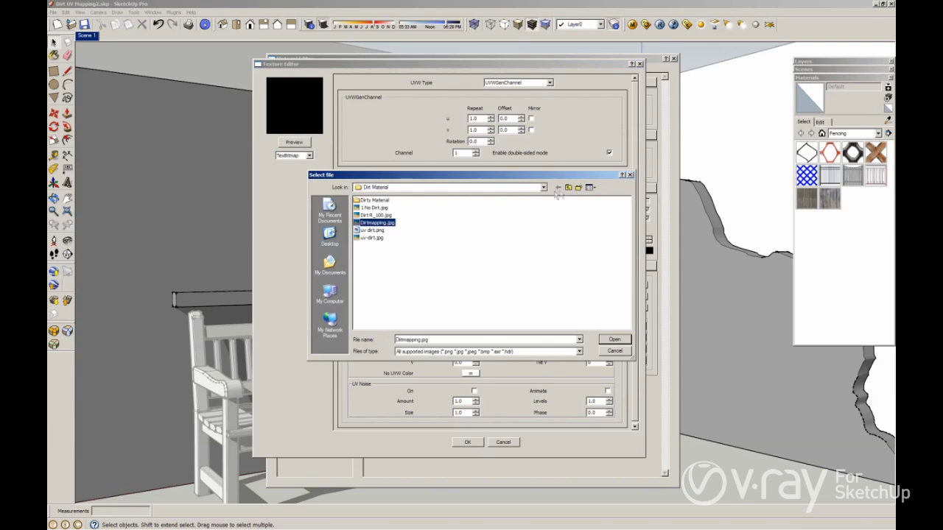
{"action": "left_click", "coordinate": [590, 187]}
{"action": "left_click", "coordinate": [601, 199]}
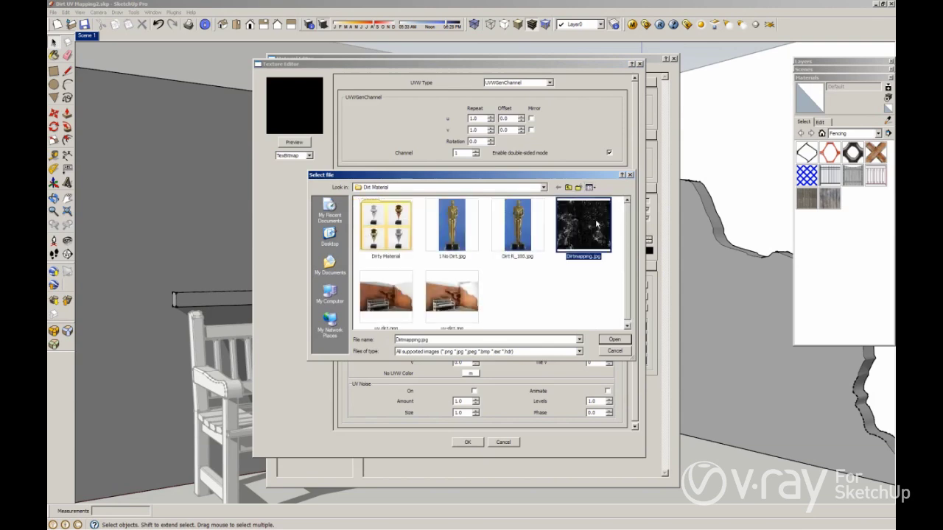
{"action": "double_click", "coordinate": [597, 224]}
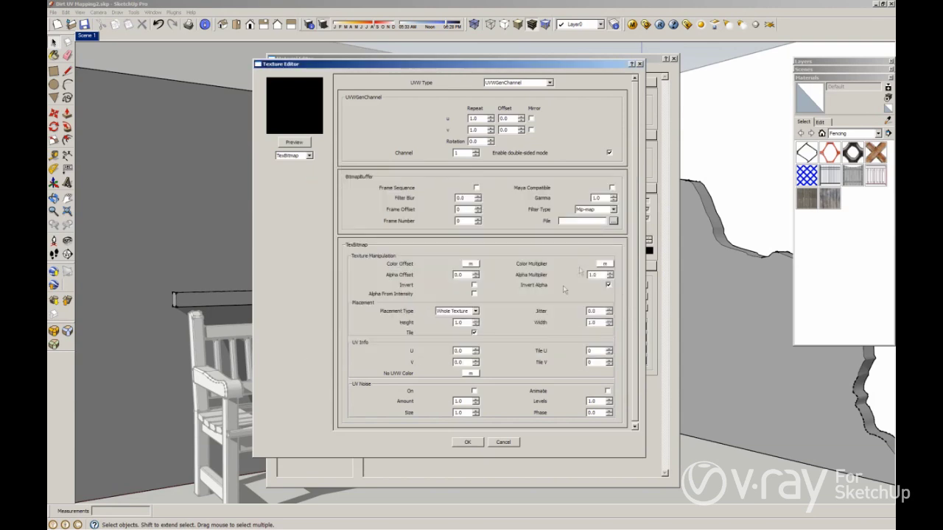
{"action": "left_click", "coordinate": [477, 443]}
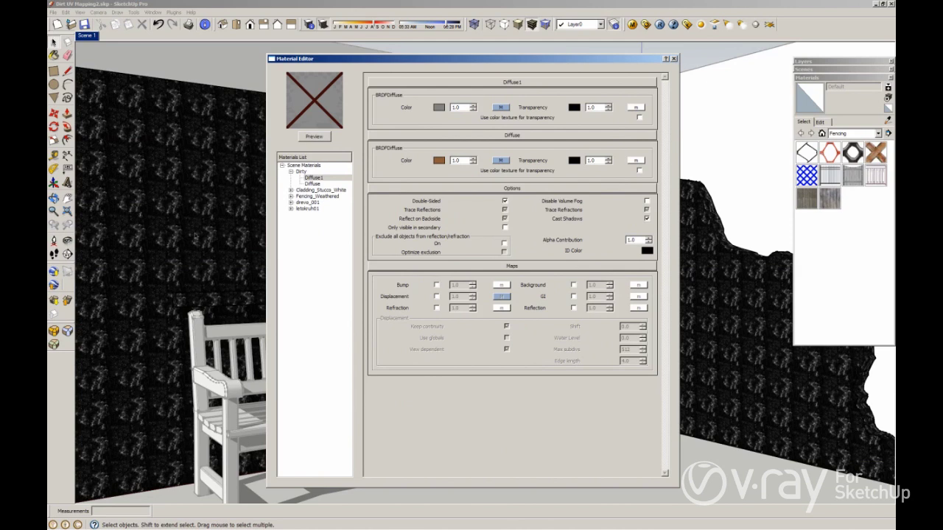
{"action": "left_click", "coordinate": [673, 59]}
Stretch the dirt texture on the left wall down to its lower-left corner and fix it
{"action": "right_click", "coordinate": [352, 176]}
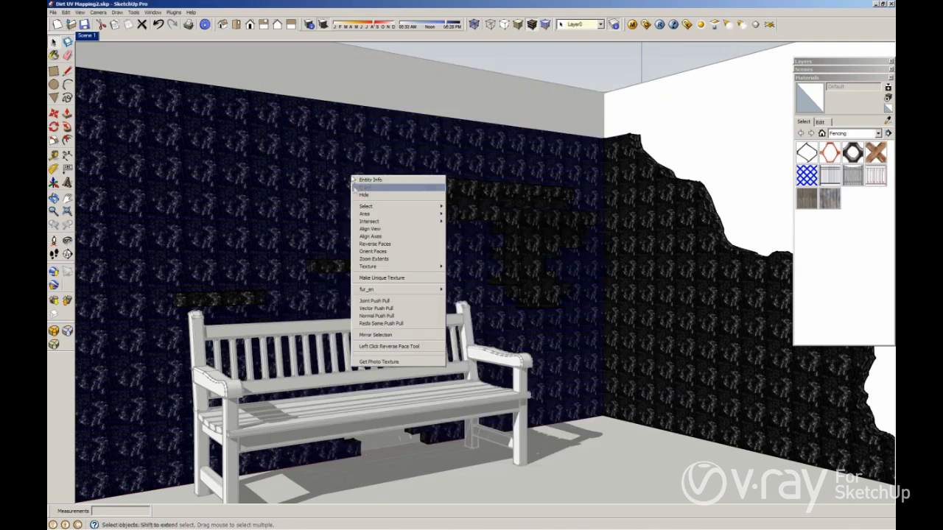
{"action": "mouse_move", "coordinate": [398, 266]}
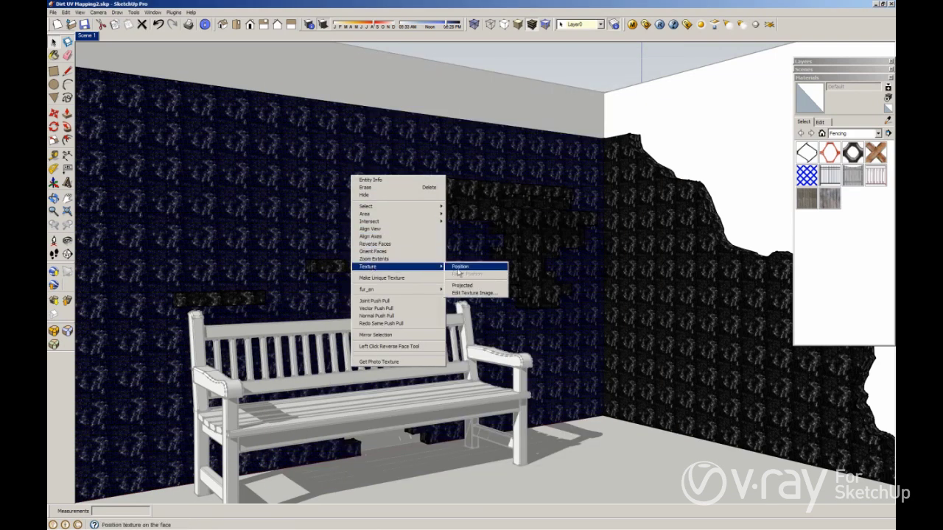
{"action": "left_click", "coordinate": [458, 268]}
{"action": "left_click_drag", "start_coordinate": [326, 172], "coordinate": [553, 424]}
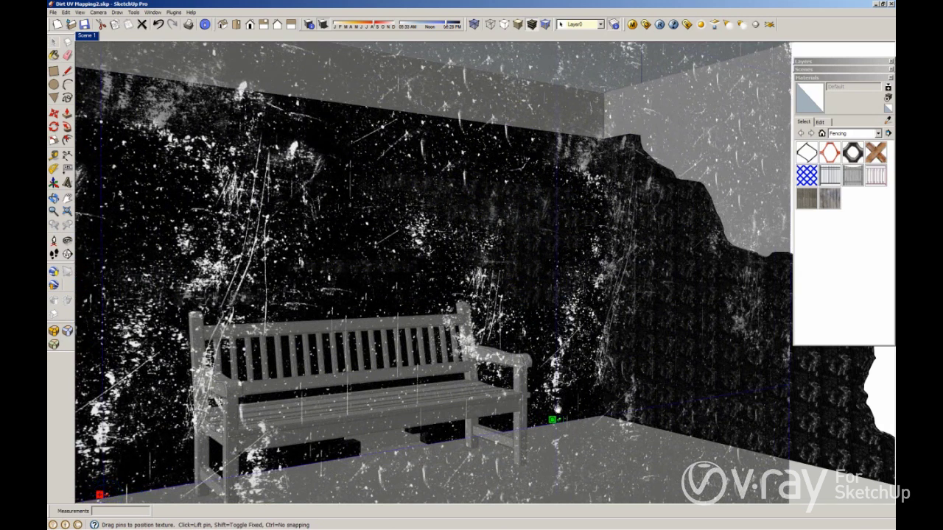
{"action": "right_click", "coordinate": [559, 398]}
{"action": "left_click", "coordinate": [571, 407]}
Sample the positioned Dirty material from the left wall and paint the right wall with it
{"action": "key", "text": "b"}
{"action": "key", "text": "alt"}
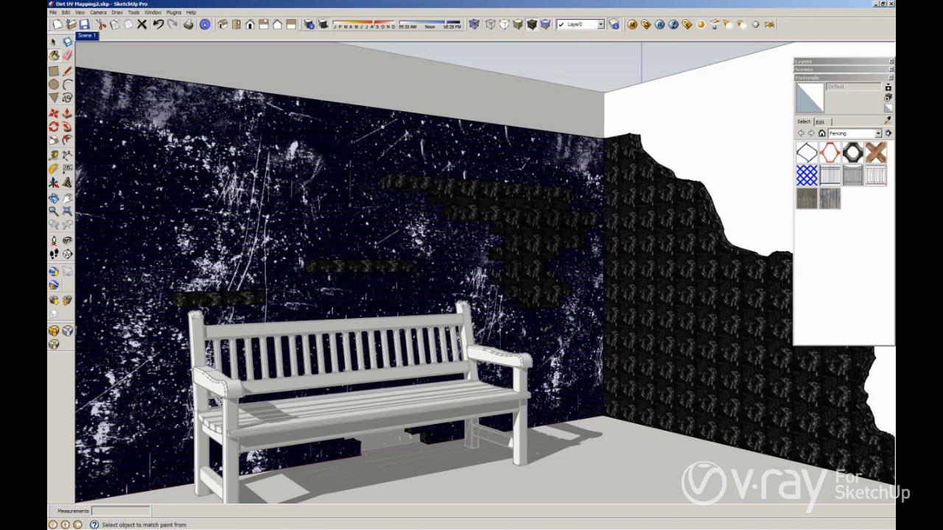
{"action": "left_click", "coordinate": [548, 327], "text": "alt"}
{"action": "key", "text": "space"}
{"action": "left_click", "coordinate": [549, 327]}
{"action": "double_click", "coordinate": [549, 327]}
{"action": "key", "text": "b"}
{"action": "left_click", "coordinate": [541, 324]}
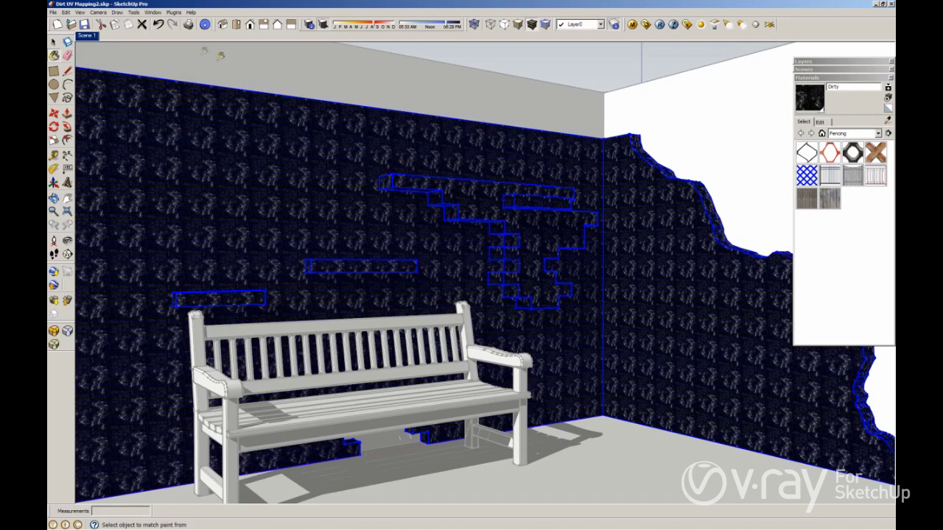
{"action": "left_click", "coordinate": [158, 24]}
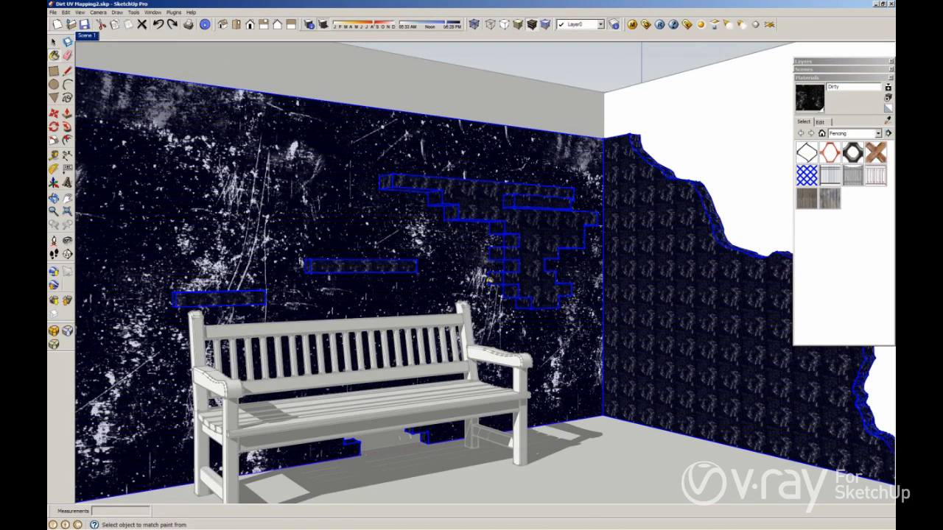
{"action": "left_click", "coordinate": [470, 254]}
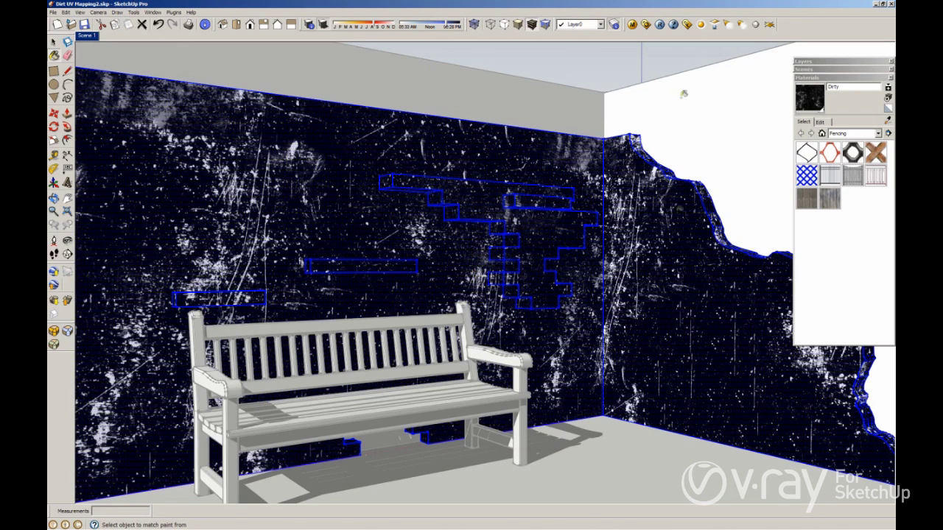
{"action": "key", "text": "space"}
{"action": "left_click", "coordinate": [554, 84]}
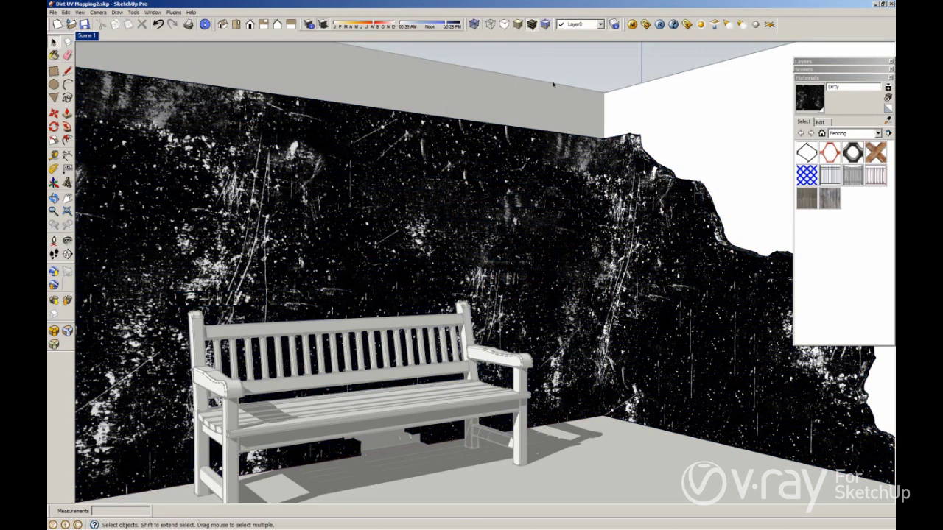
Reopen the V-Ray Material Editor on the Dirty material with its Diffuse1 and Diffuse layers
{"action": "left_click", "coordinate": [632, 24]}
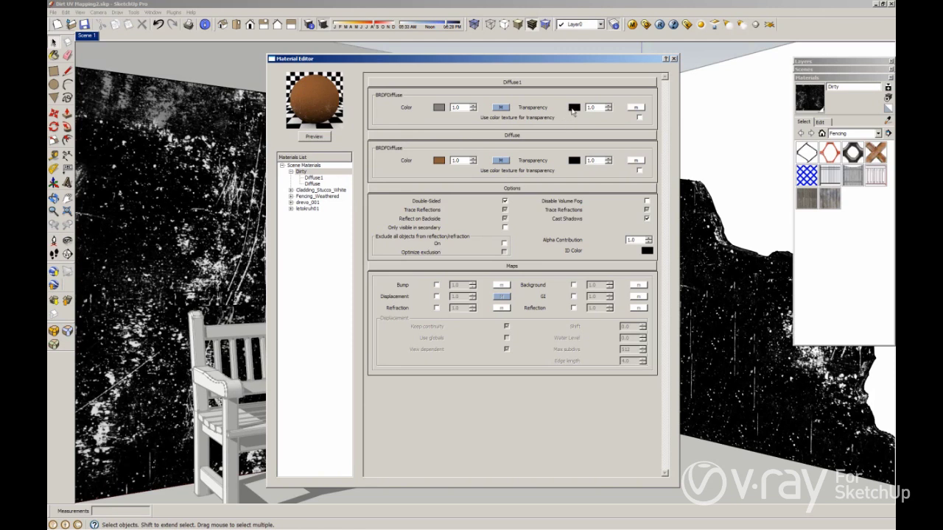
Cancel an empty transparency map and set Diffuse1's transparency colour to pure white
{"action": "left_click", "coordinate": [636, 108]}
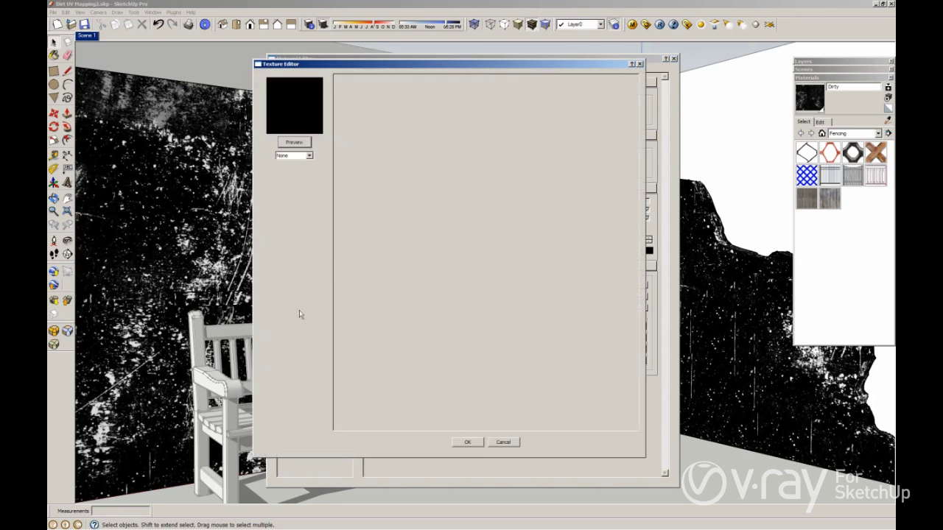
{"action": "left_click", "coordinate": [307, 156]}
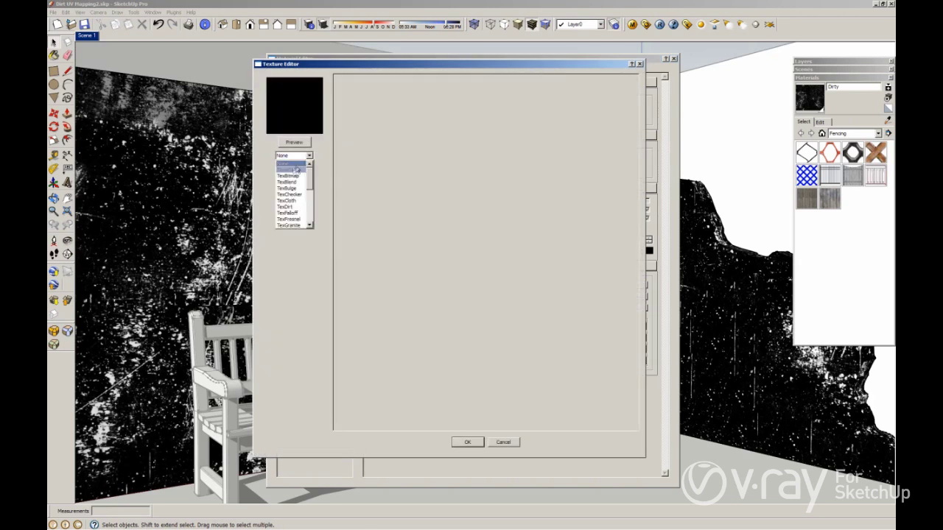
{"action": "left_click", "coordinate": [466, 442]}
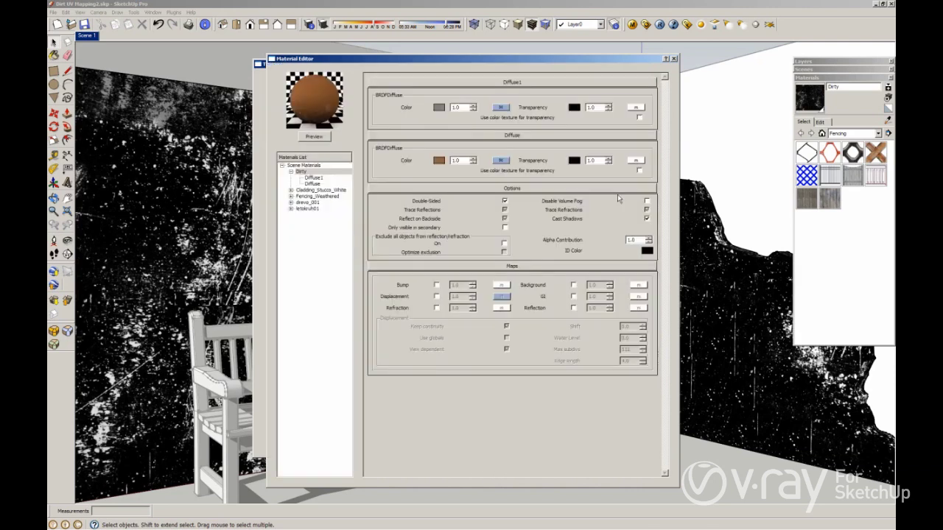
{"action": "left_click", "coordinate": [576, 108]}
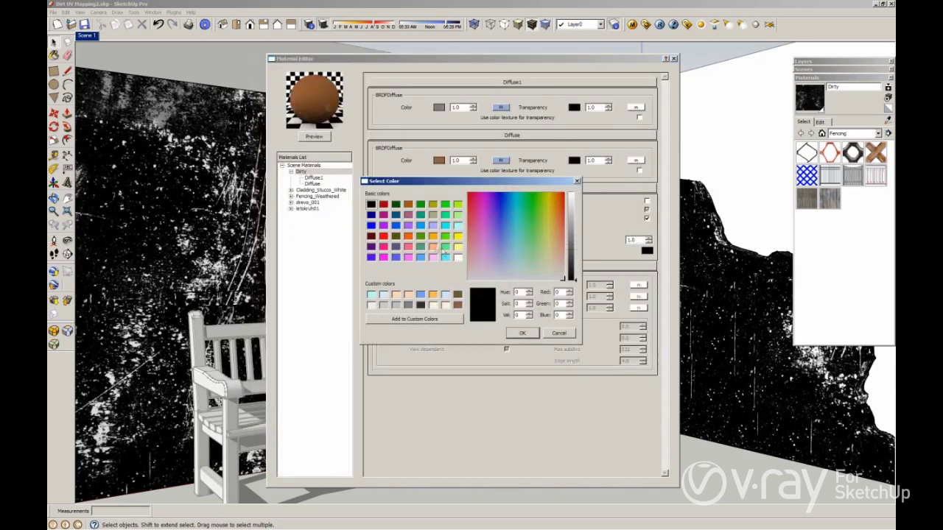
{"action": "left_click", "coordinate": [457, 258]}
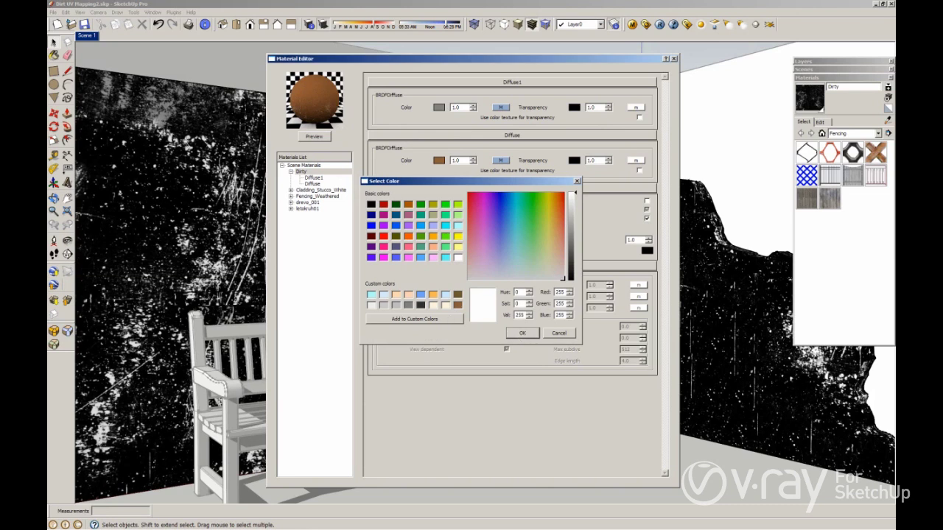
{"action": "key", "text": "Return"}
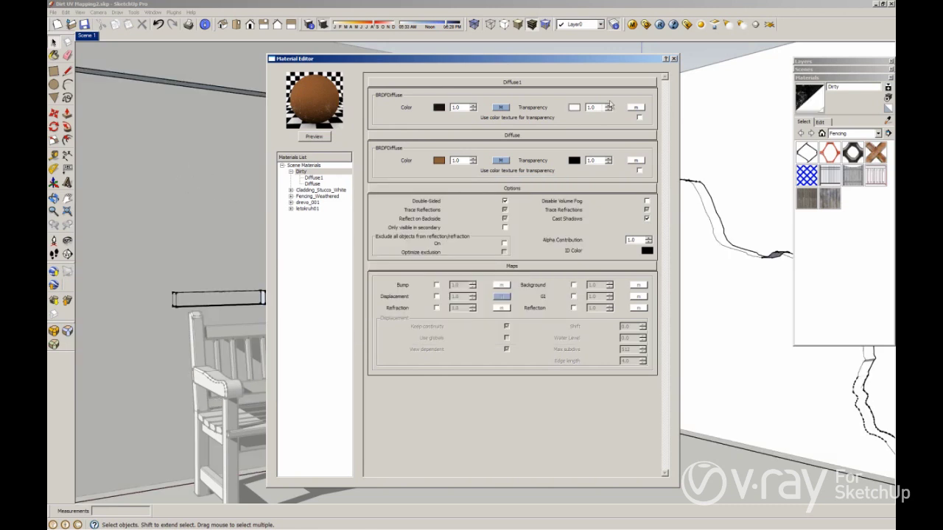
Change Diffuse1's transparency colour to pure black and begin a transparency texture map
{"action": "left_click", "coordinate": [575, 108]}
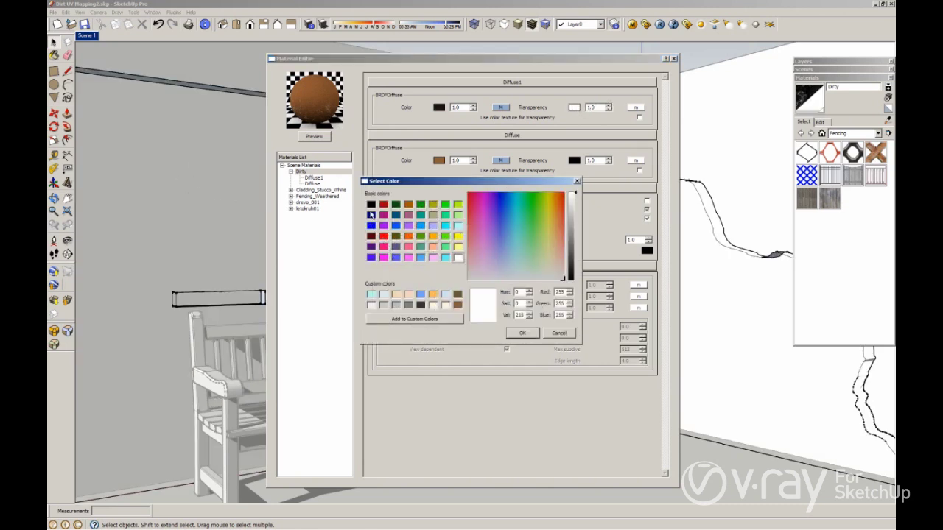
{"action": "left_click", "coordinate": [371, 204]}
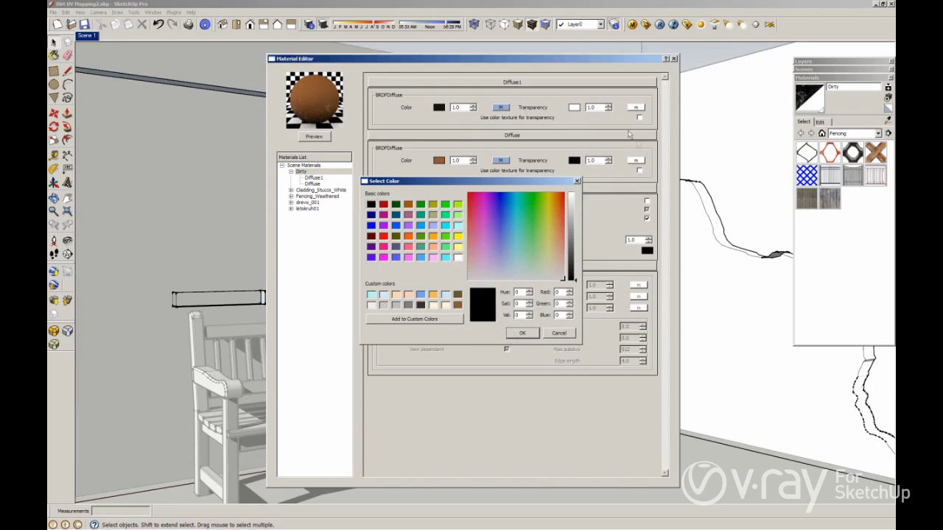
{"action": "key", "text": "Return"}
{"action": "left_click", "coordinate": [637, 108]}
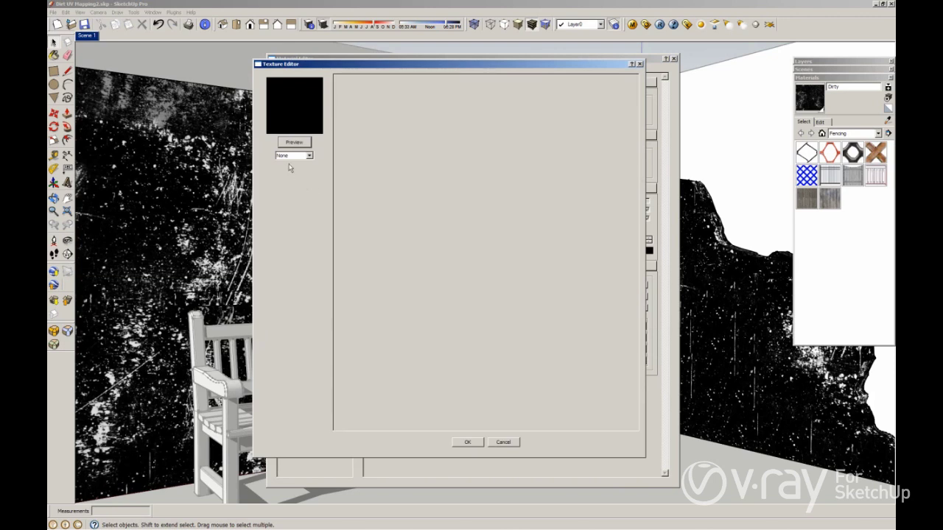
Set the transparency map to a TexAColor with pure white colour and confirm it
{"action": "left_click", "coordinate": [293, 156]}
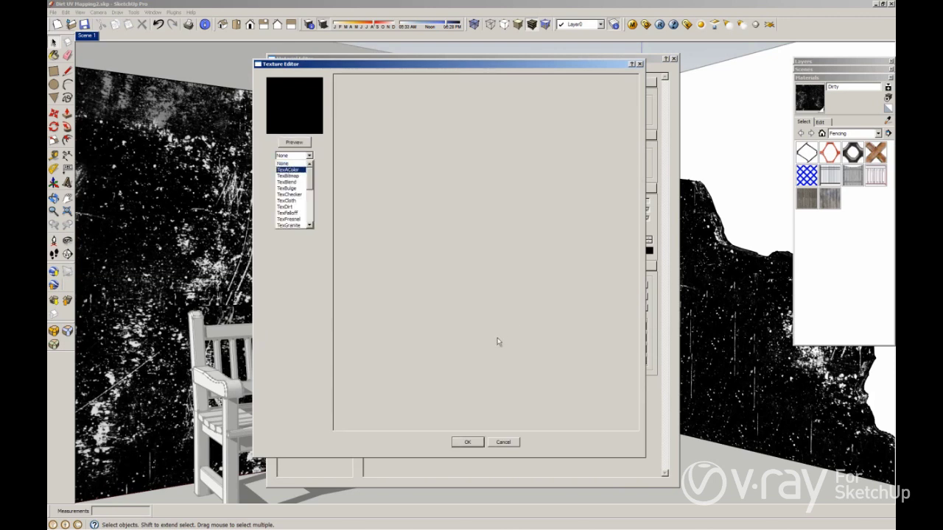
{"action": "key", "text": "Return"}
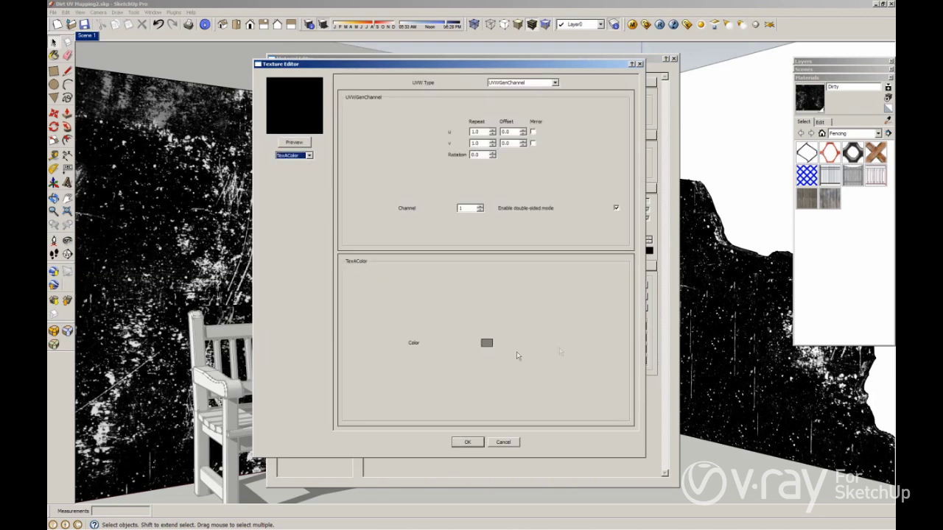
{"action": "left_click", "coordinate": [487, 341]}
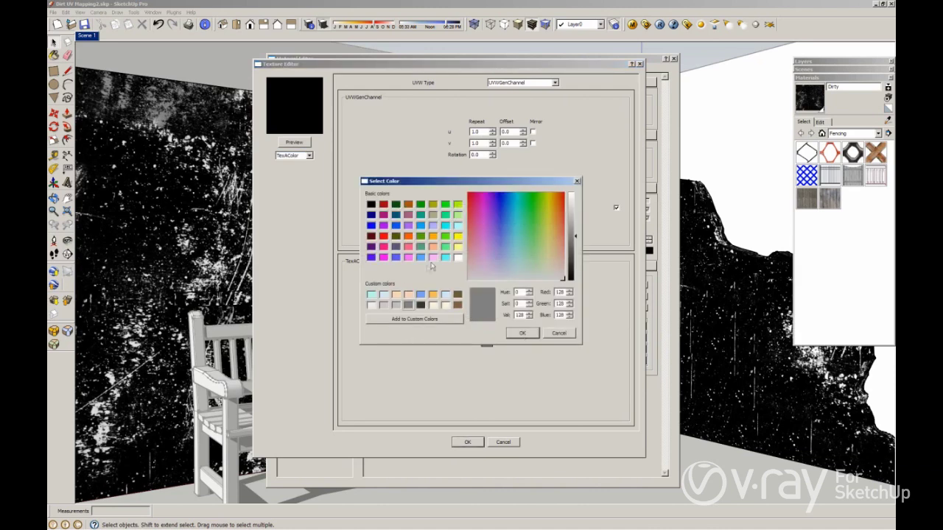
{"action": "left_click", "coordinate": [458, 257]}
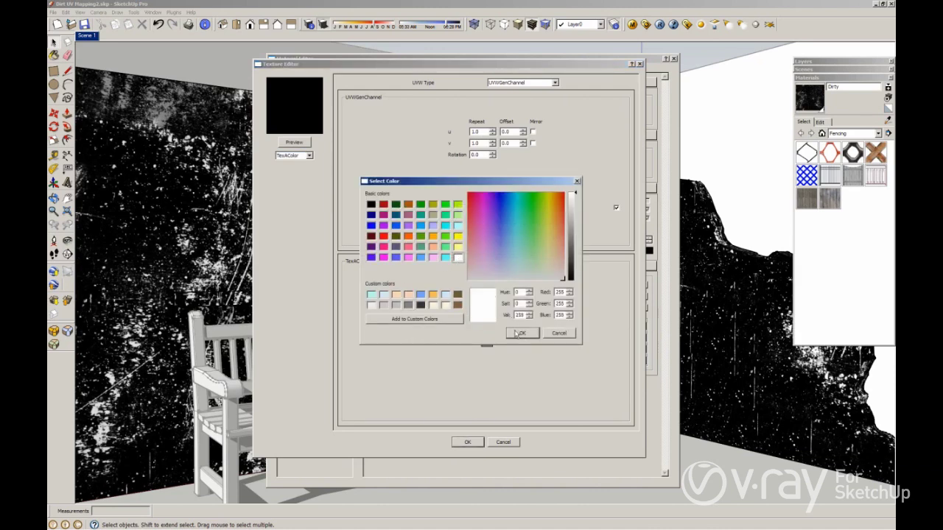
{"action": "left_click", "coordinate": [514, 333]}
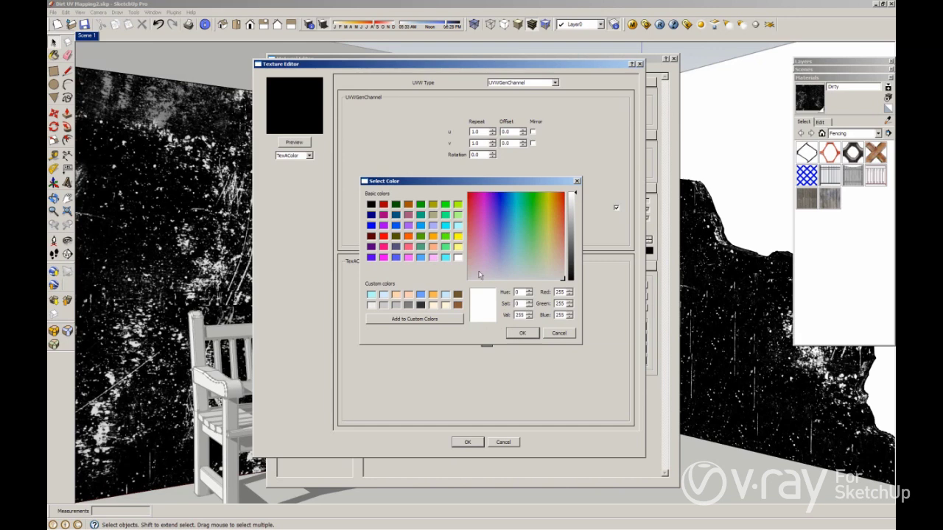
{"action": "key", "text": "Return"}
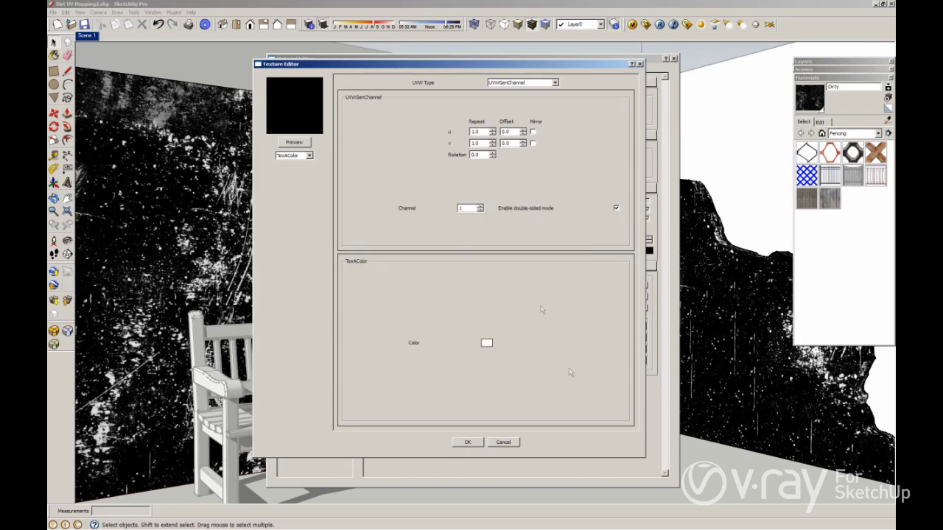
{"action": "left_click", "coordinate": [468, 443]}
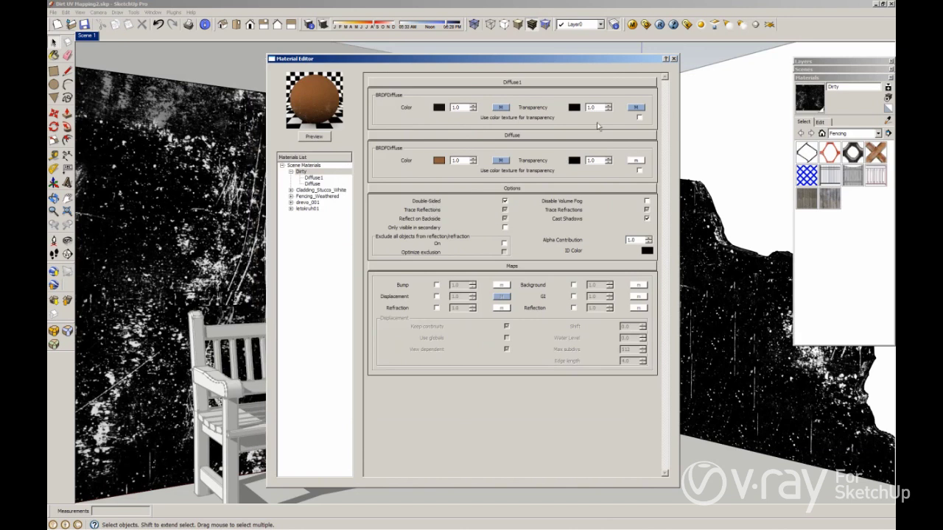
Render the scene in V-Ray to show the dirt-streaked brown walls, then close the Material Editor
{"action": "left_click", "coordinate": [660, 24]}
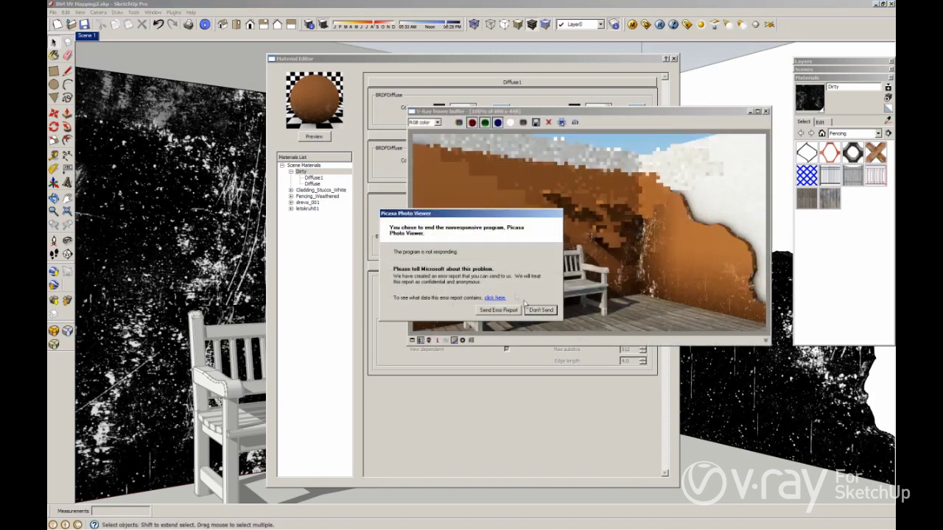
{"action": "left_click", "coordinate": [534, 312]}
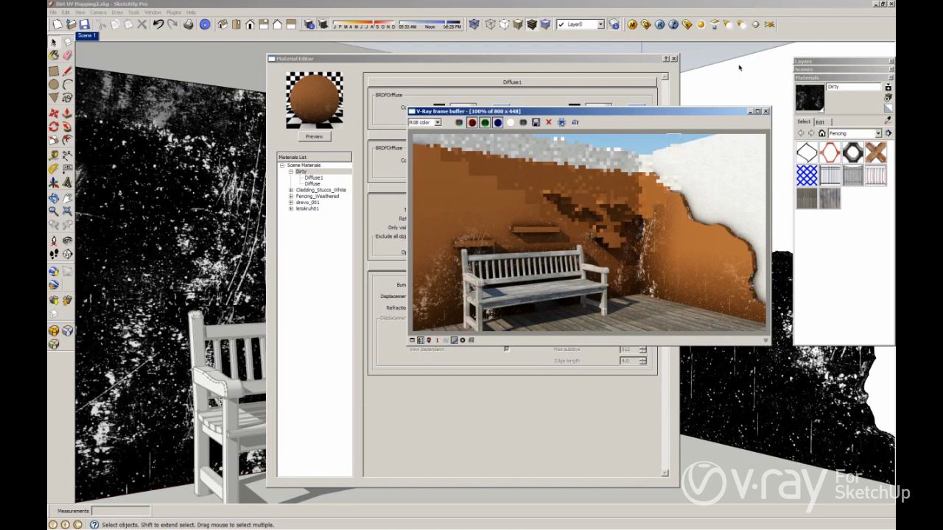
{"action": "left_click", "coordinate": [674, 59]}
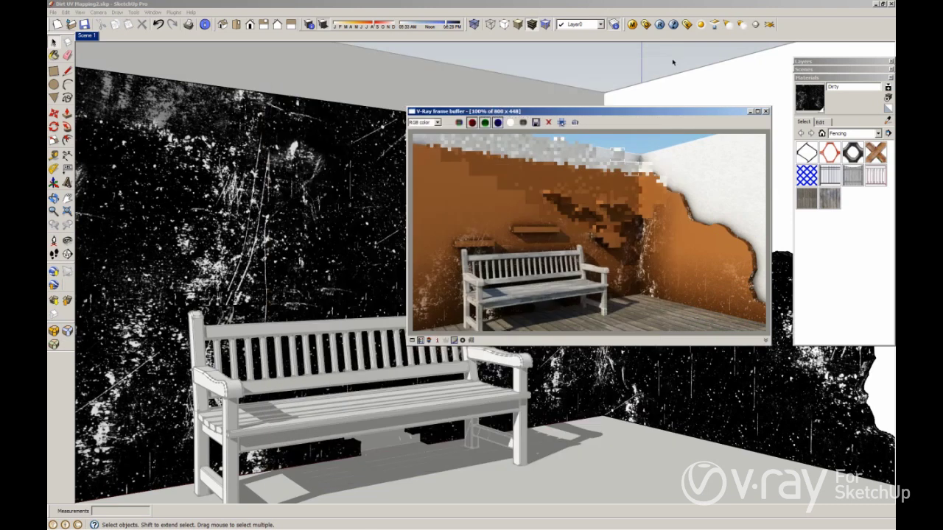